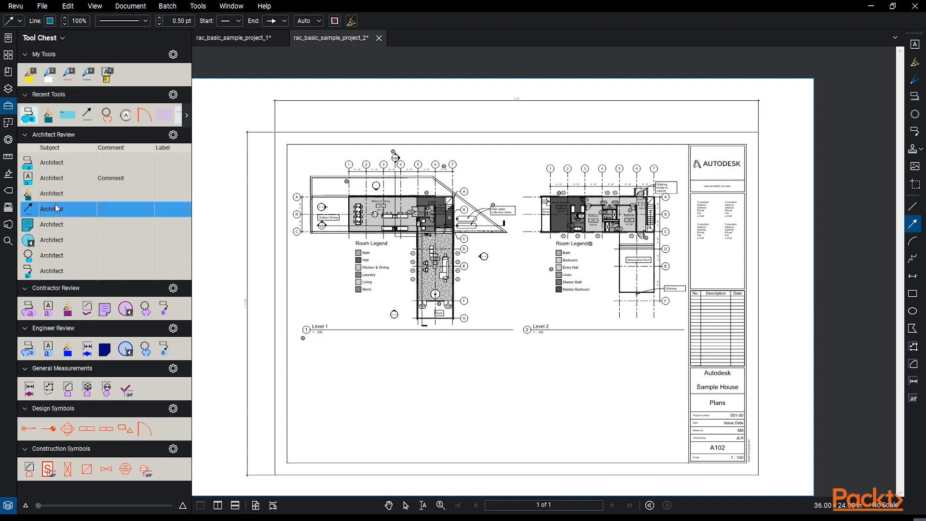
Step: Draw an Architect arrow up to the Level 1 Deck and place a clouded callout around the marker just east of the Living room
{"action": "mouse_move", "coordinate": [410, 366]}
{"action": "left_mouse_down"}
{"action": "mouse_move", "coordinate": [440, 329]}
{"action": "mouse_move", "coordinate": [436, 318]}
{"action": "left_mouse_up"}
{"action": "left_click", "coordinate": [54, 162]}
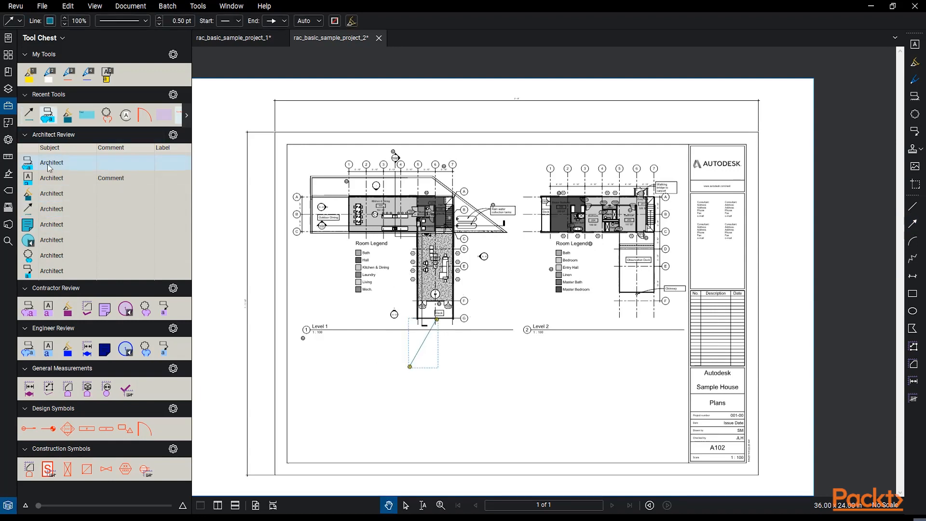
{"action": "scroll", "coordinate": [487, 255], "scroll_direction": "up", "scroll_amount": 3}
{"action": "mouse_move", "coordinate": [517, 256]}
{"action": "left_mouse_down"}
{"action": "mouse_move", "coordinate": [475, 294]}
{"action": "mouse_move", "coordinate": [464, 283]}
{"action": "left_mouse_up"}
{"action": "left_click", "coordinate": [542, 321]}
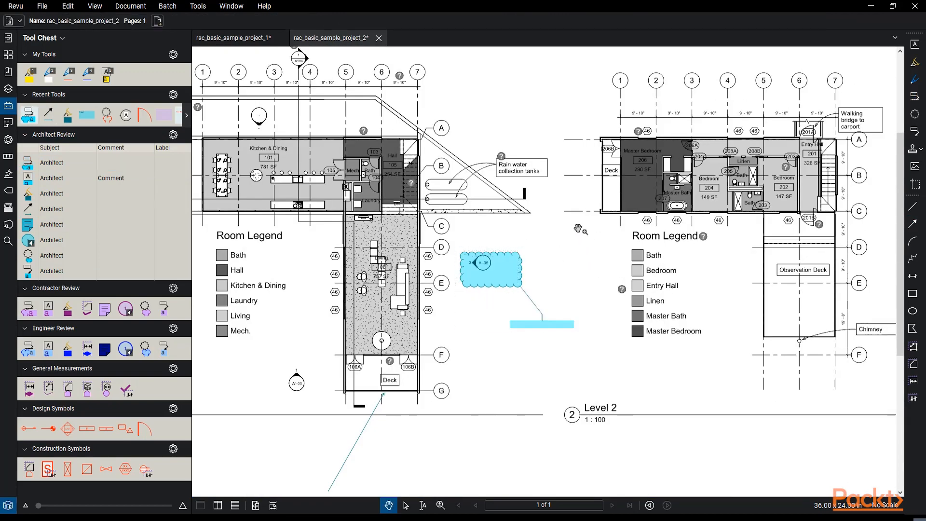
Step: Draw an Architect cloud markup around grid bubble 1 at the upper-left corner of the Level 1 plan
{"action": "scroll", "coordinate": [568, 267], "scroll_direction": "down", "scroll_amount": 5}
{"action": "left_click", "coordinate": [51, 255]}
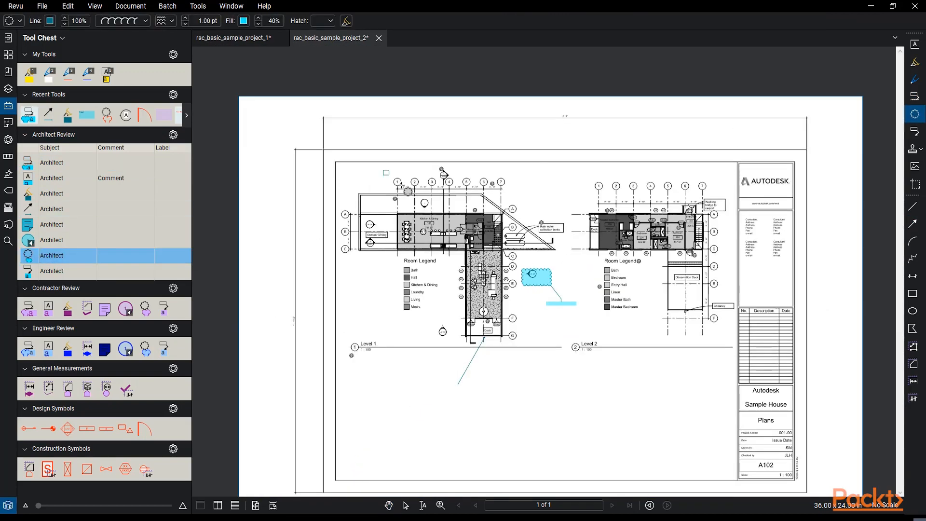
{"action": "left_click_drag", "start_coordinate": [382, 169], "coordinate": [418, 199]}
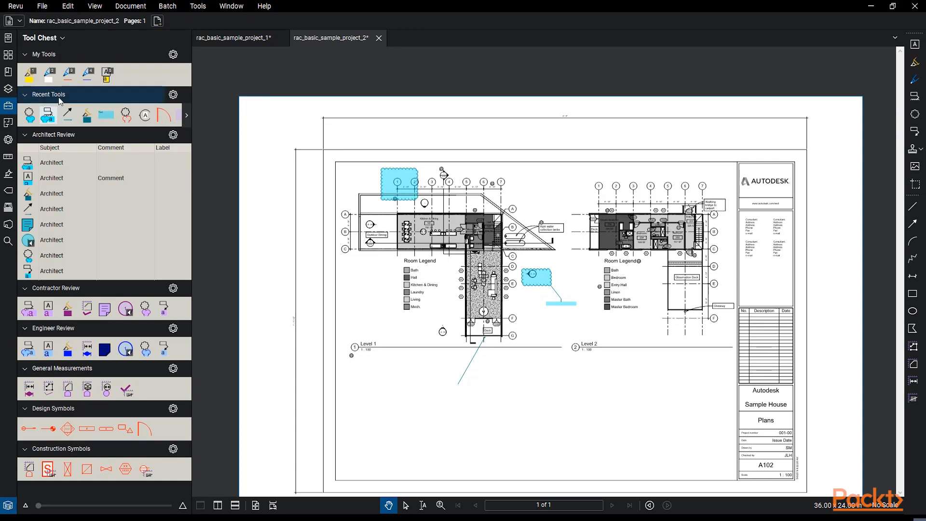
Step: Collapse the Contractor Review tool set
{"action": "right_click", "coordinate": [90, 351]}
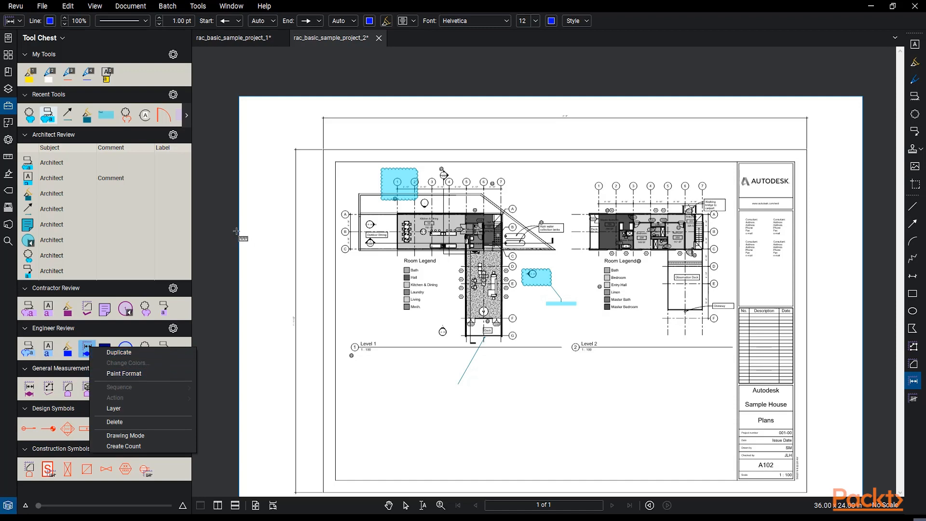
{"action": "left_click", "coordinate": [127, 284]}
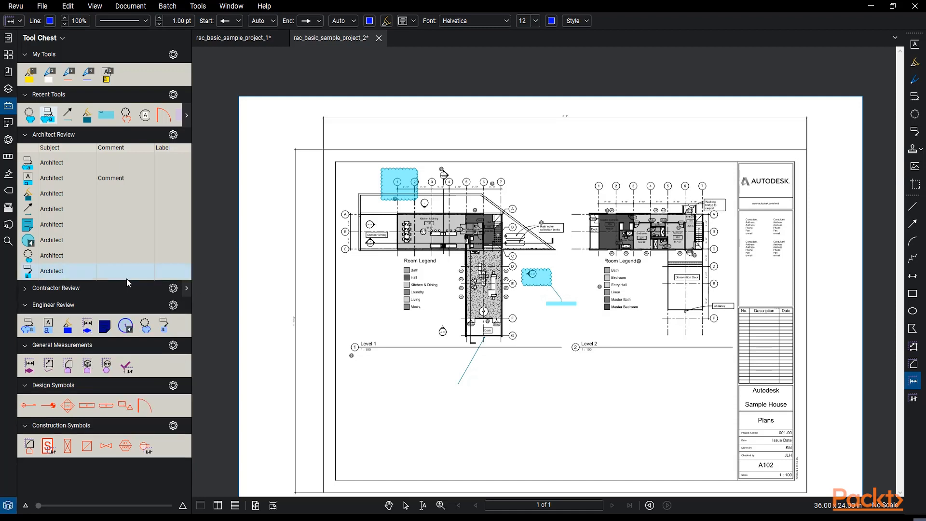
Step: Switch the Architect Review tool set to Symbol view and back to Detail view
{"action": "left_click", "coordinate": [173, 135]}
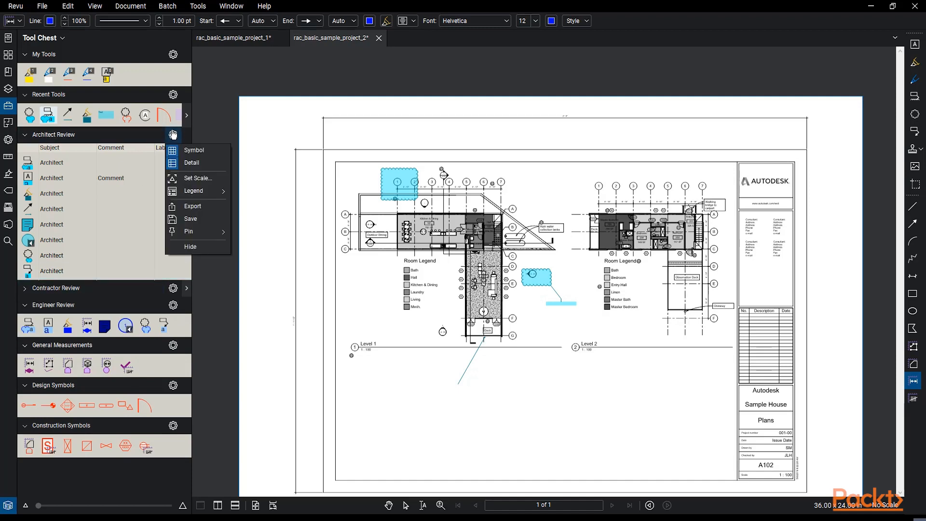
{"action": "left_click", "coordinate": [177, 167]}
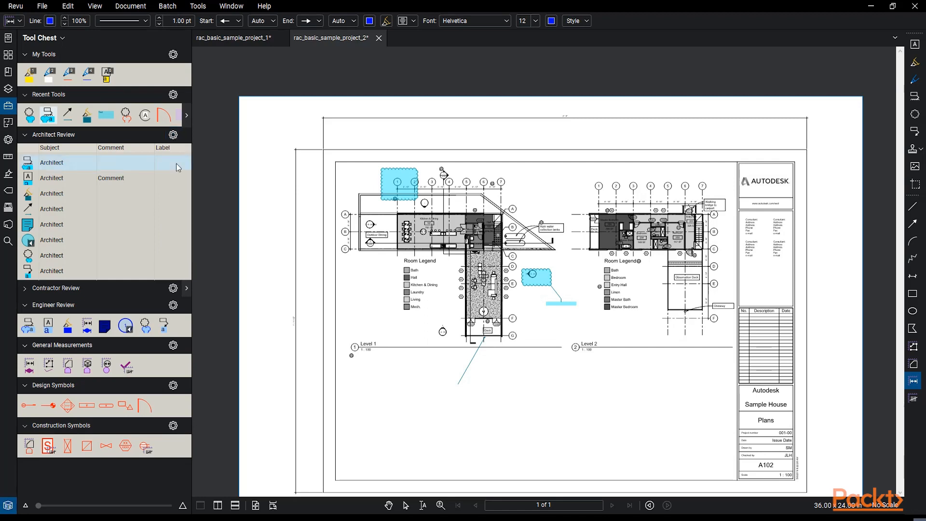
{"action": "left_click", "coordinate": [173, 135]}
{"action": "left_click", "coordinate": [180, 150]}
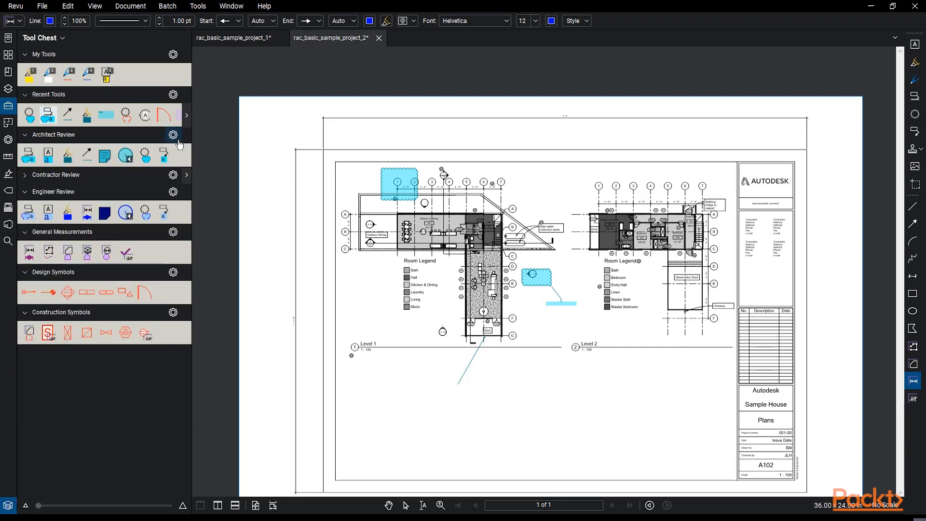
{"action": "left_click", "coordinate": [173, 135]}
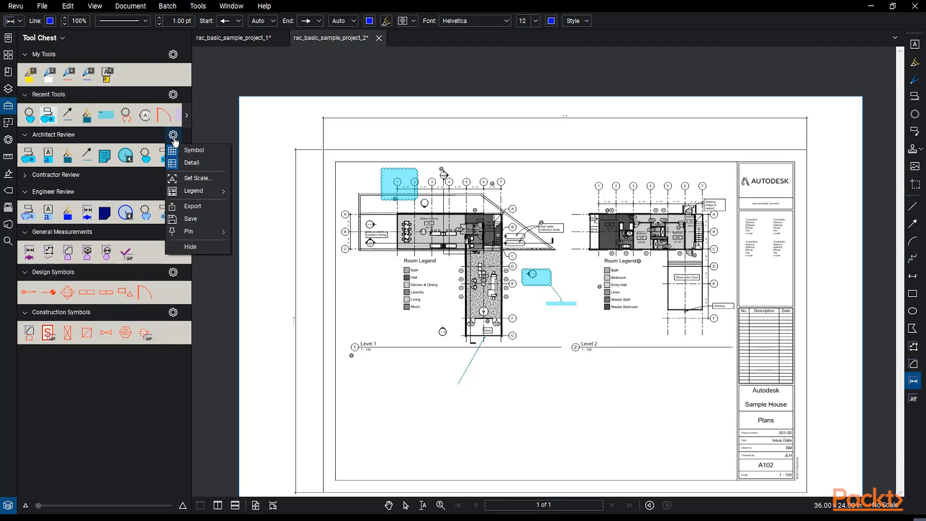
{"action": "left_click", "coordinate": [181, 163]}
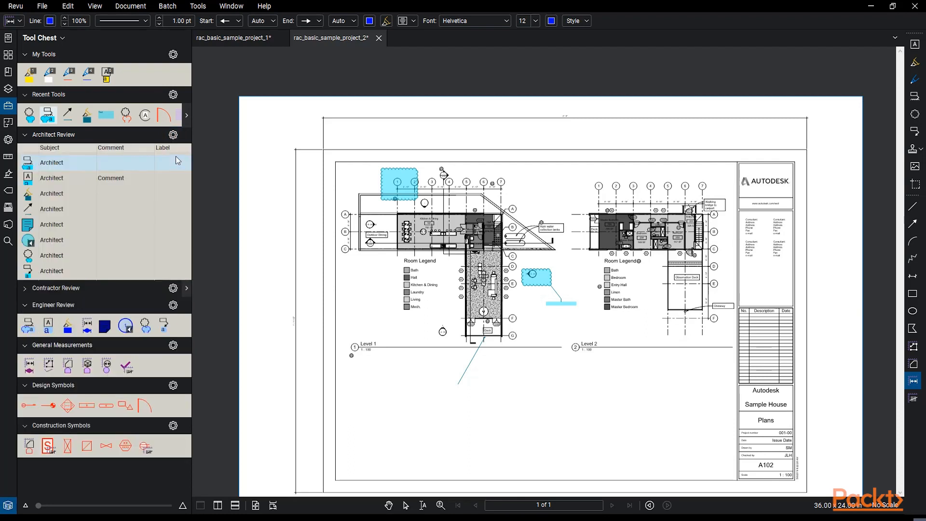
Step: Create a legend from the Architect Review tool set and place it in the blank area below the Level 1 plan
{"action": "left_click", "coordinate": [173, 135]}
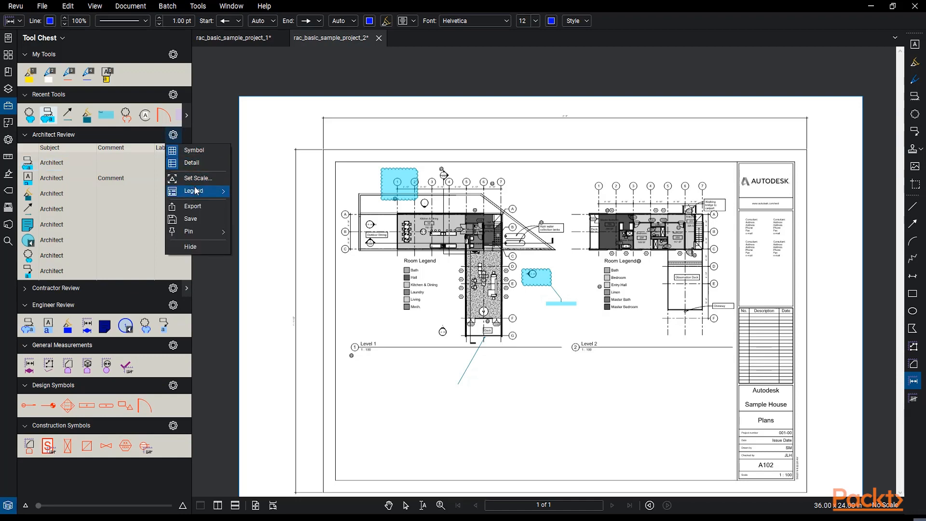
{"action": "mouse_move", "coordinate": [197, 191]}
{"action": "left_click", "coordinate": [293, 203]}
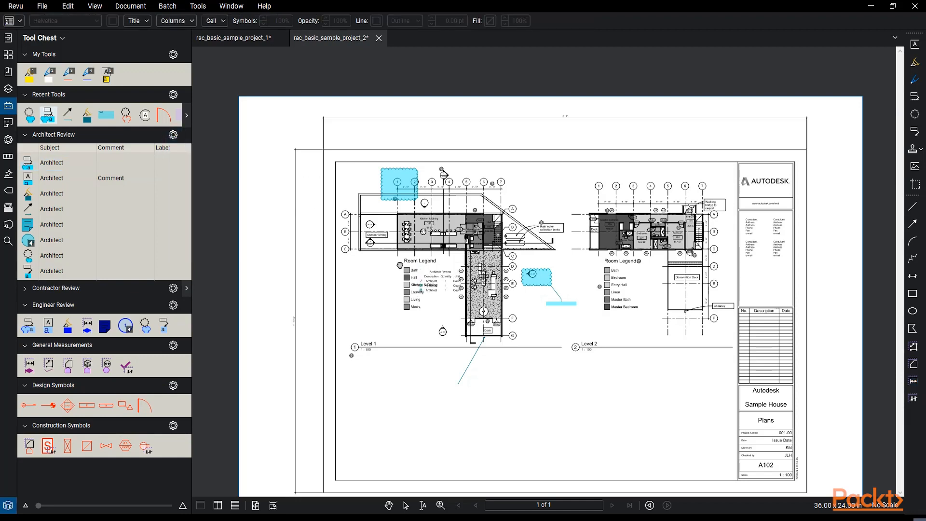
{"action": "scroll", "coordinate": [386, 261], "scroll_direction": "up", "scroll_amount": 4}
{"action": "left_click", "coordinate": [364, 319]}
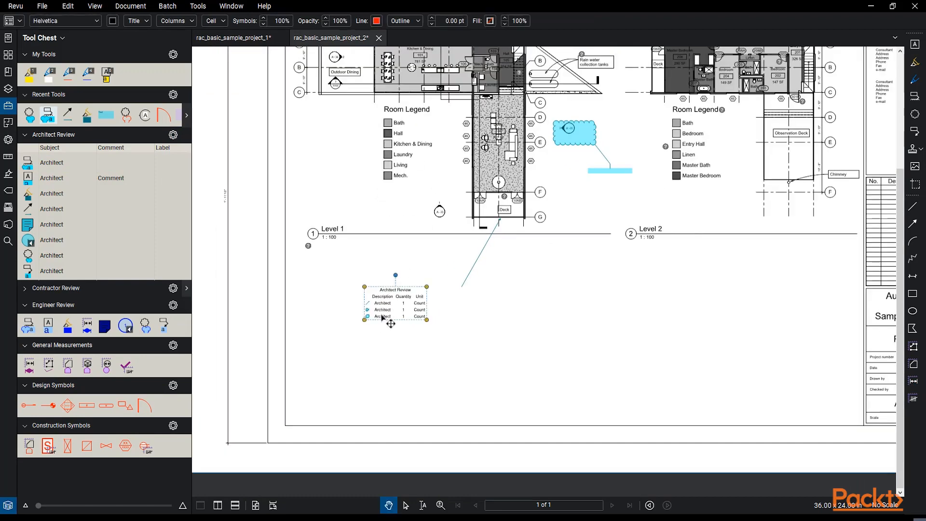
Step: Draw a second Architect arrow pointing at the Living room's west wall and check the arrow quantity in the Architect Review legend
{"action": "scroll", "coordinate": [381, 325], "scroll_direction": "up", "scroll_amount": 1}
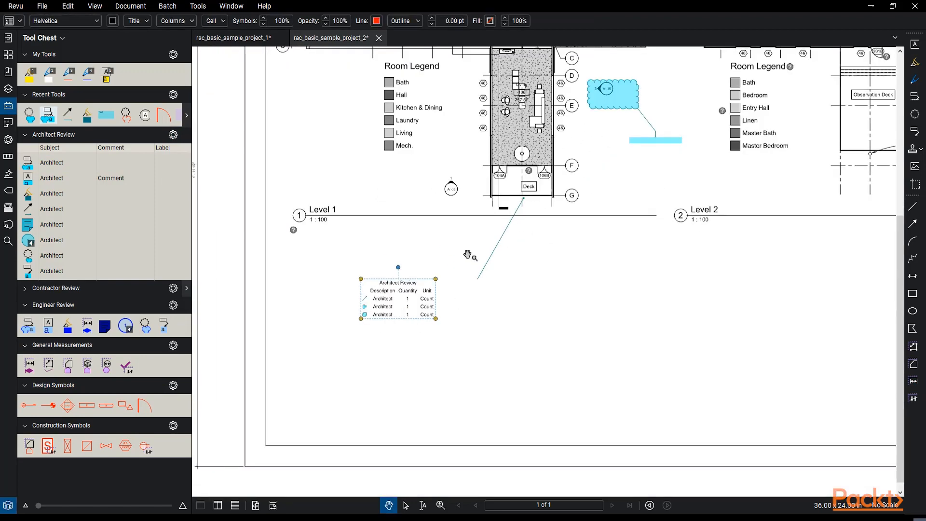
{"action": "scroll", "coordinate": [434, 303], "scroll_direction": "up", "scroll_amount": 2}
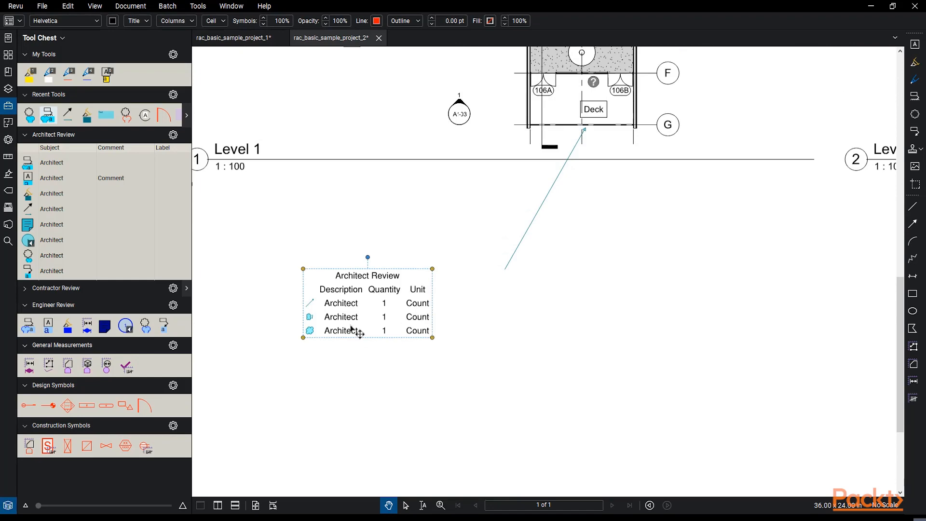
{"action": "scroll", "coordinate": [311, 316], "scroll_direction": "up", "scroll_amount": 2}
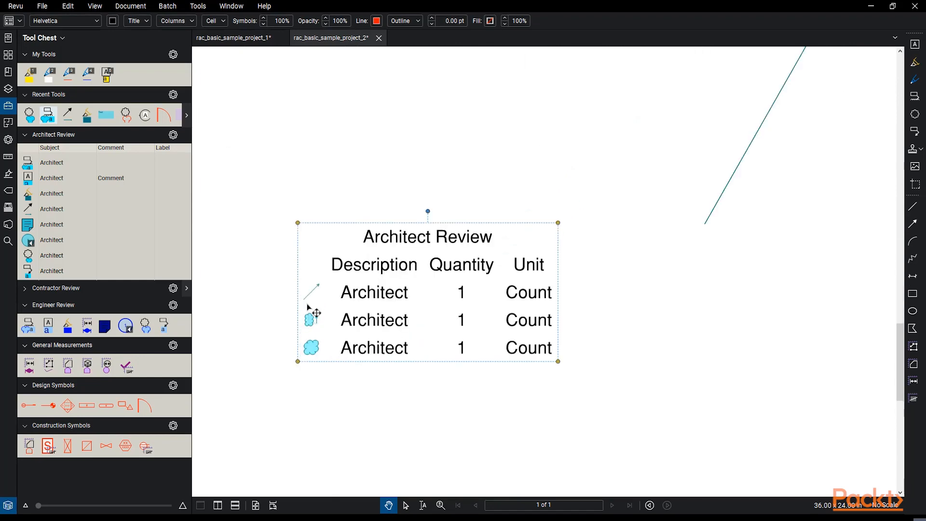
{"action": "scroll", "coordinate": [349, 177], "scroll_direction": "up", "scroll_amount": 1}
{"action": "left_click_drag", "start_coordinate": [348, 182], "coordinate": [330, 289]}
{"action": "scroll", "coordinate": [330, 288], "scroll_direction": "down", "scroll_amount": 6}
{"action": "left_click", "coordinate": [60, 210]}
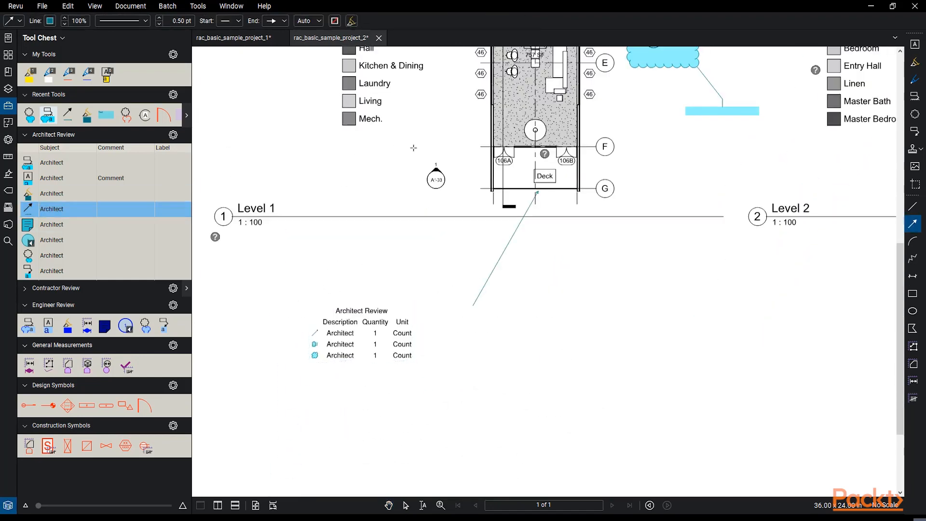
{"action": "mouse_move", "coordinate": [399, 148]}
{"action": "left_mouse_down"}
{"action": "mouse_move", "coordinate": [455, 140]}
{"action": "mouse_move", "coordinate": [487, 121]}
{"action": "left_mouse_up"}
{"action": "scroll", "coordinate": [390, 362], "scroll_direction": "up", "scroll_amount": 1}
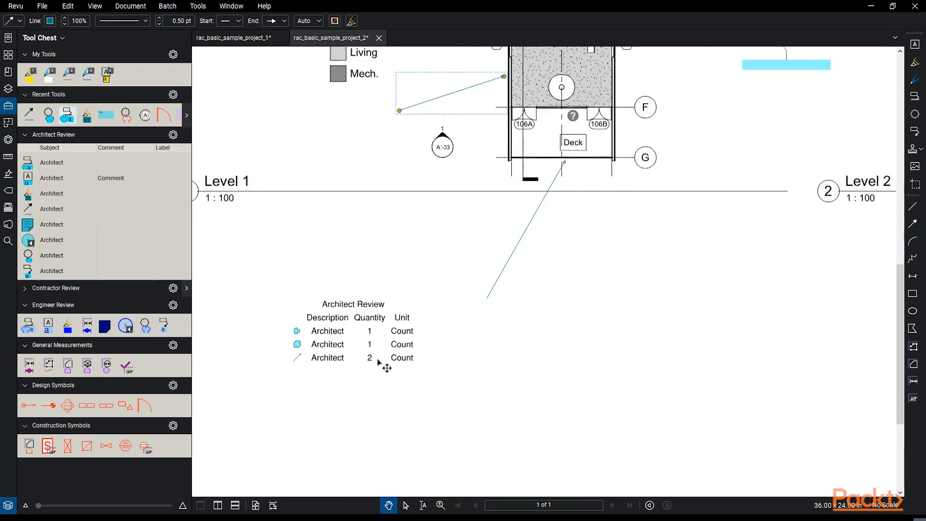
{"action": "scroll", "coordinate": [448, 164], "scroll_direction": "down", "scroll_amount": 3}
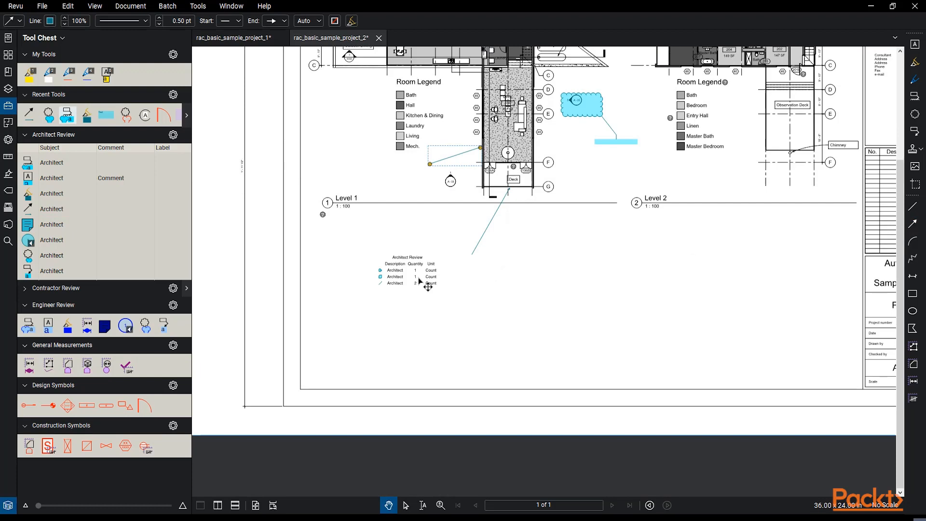
{"action": "scroll", "coordinate": [302, 256], "scroll_direction": "up", "scroll_amount": 3}
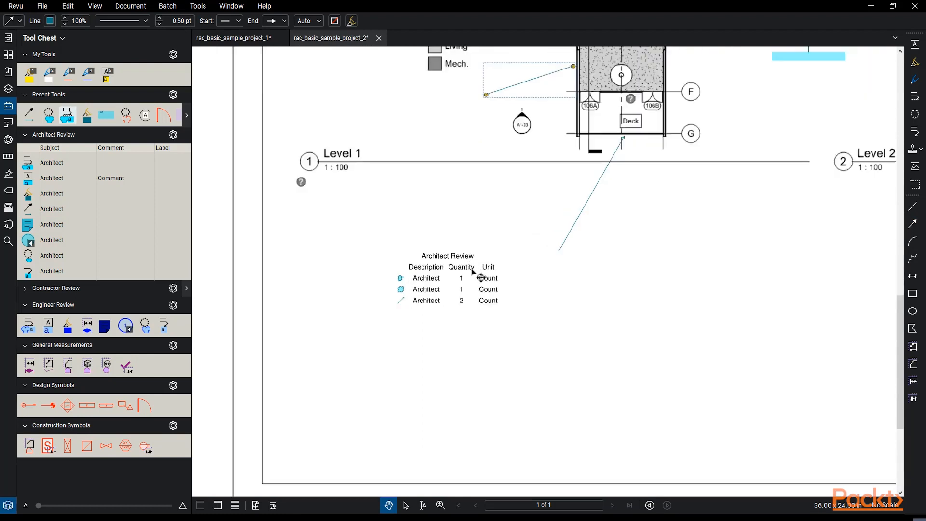
{"action": "scroll", "coordinate": [472, 272], "scroll_direction": "up", "scroll_amount": 2}
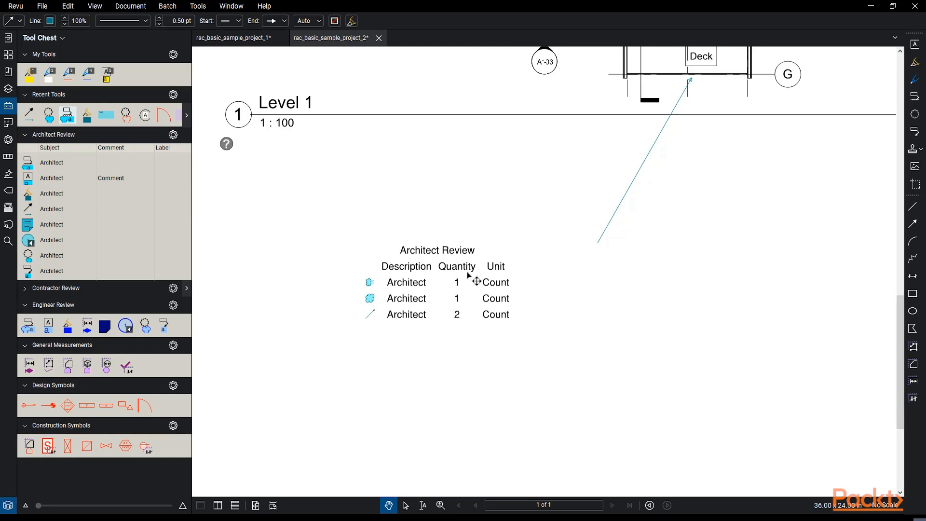
{"action": "left_click", "coordinate": [174, 135]}
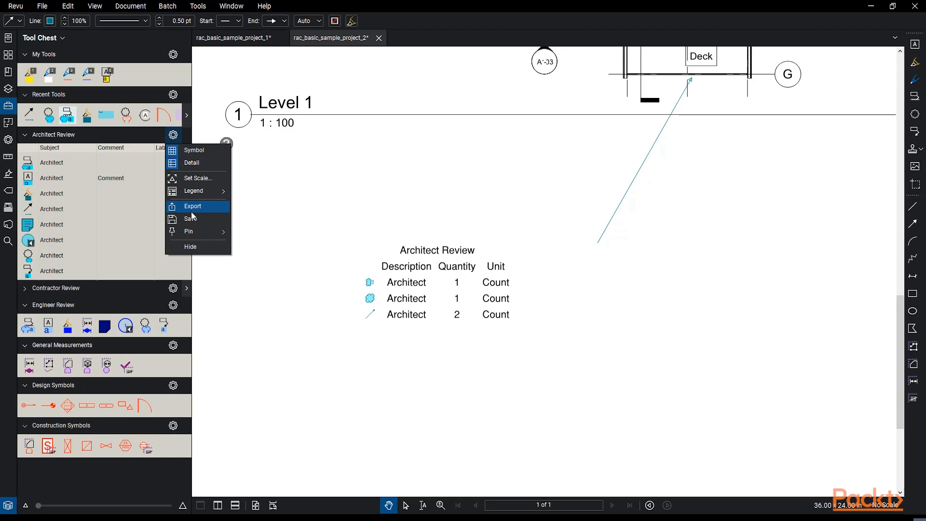
{"action": "left_click", "coordinate": [301, 192]}
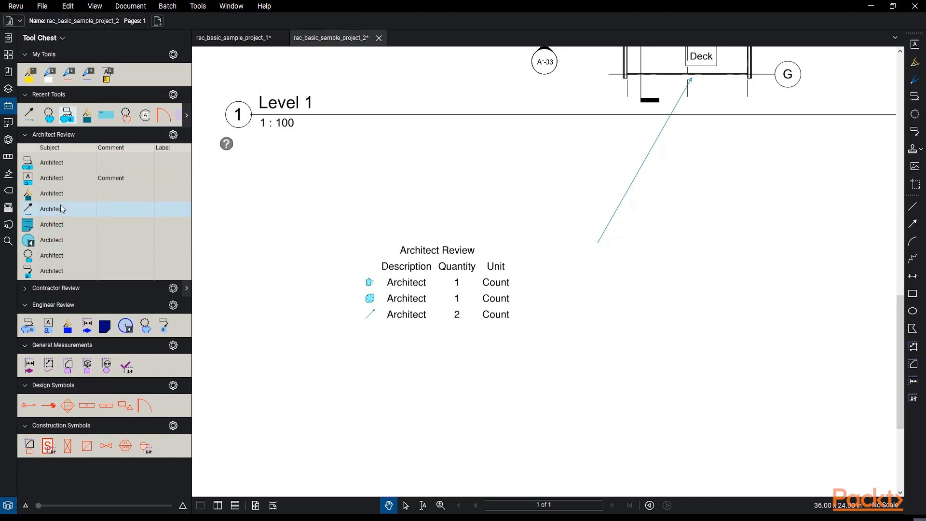
{"action": "left_click", "coordinate": [173, 135]}
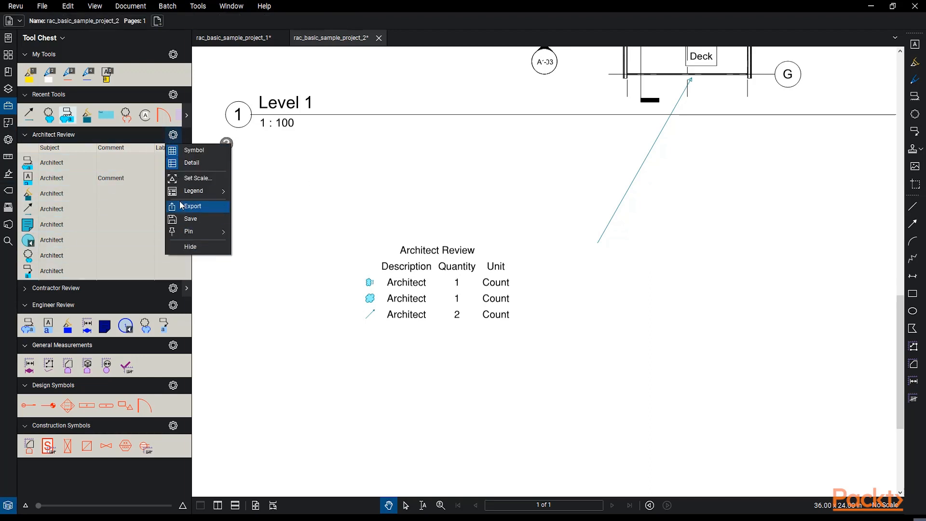
{"action": "left_click", "coordinate": [173, 305]}
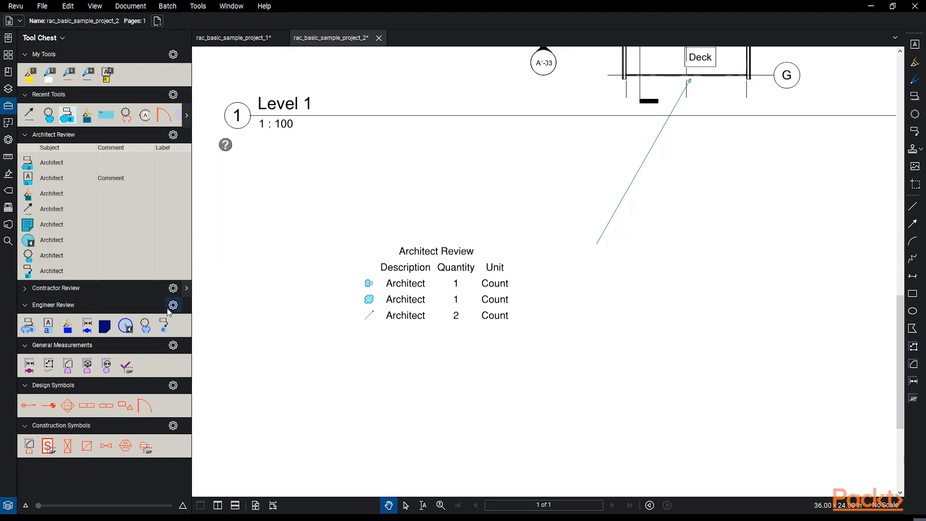
{"action": "left_click", "coordinate": [173, 305]}
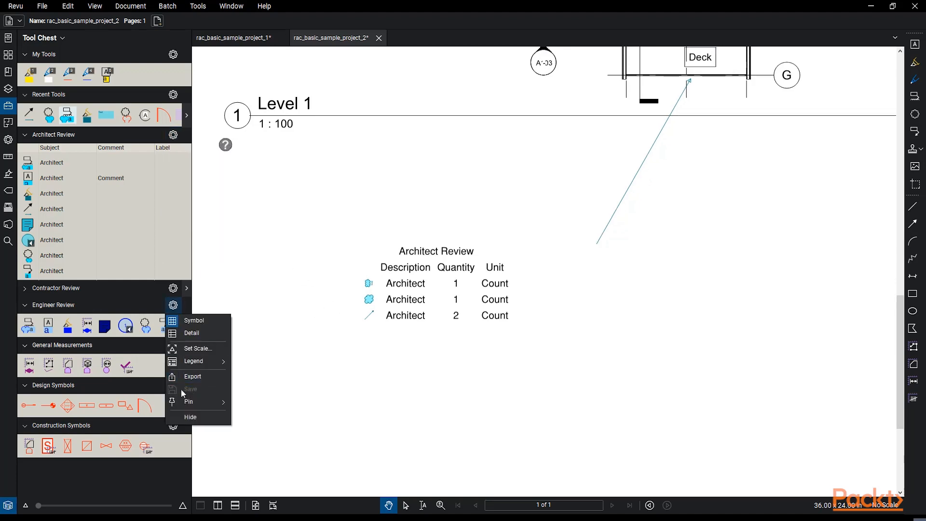
{"action": "left_click", "coordinate": [244, 235]}
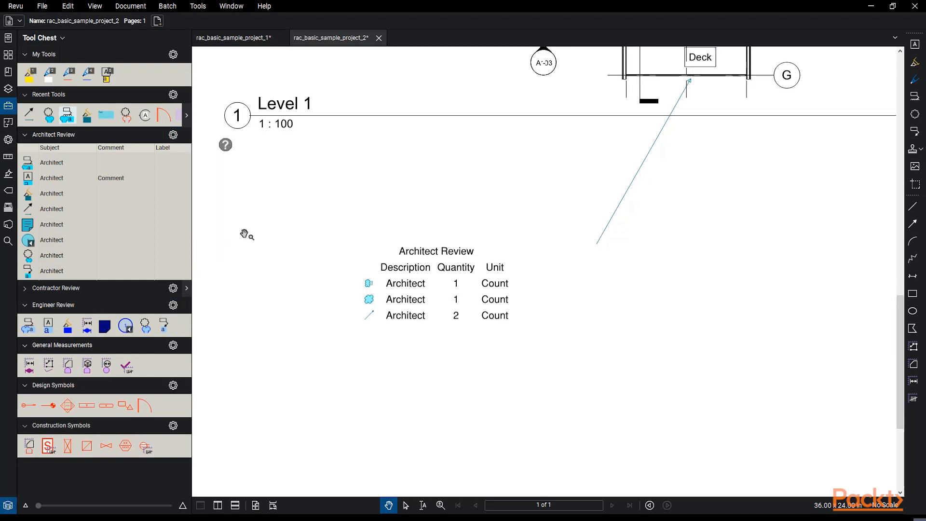
{"action": "left_click_drag", "start_coordinate": [285, 196], "coordinate": [283, 196]}
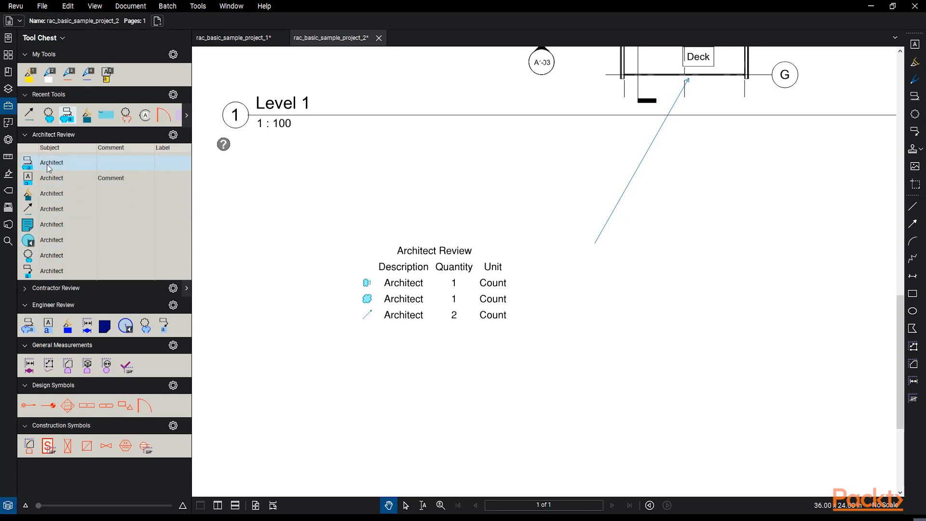
Step: Hide the Architect Review, Contractor Review and Engineer Review tool sets
{"action": "left_click", "coordinate": [173, 136]}
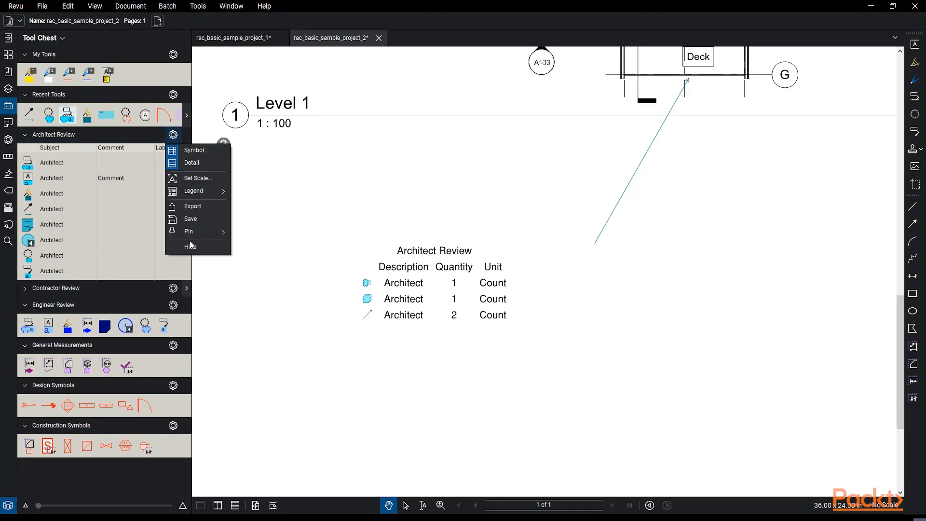
{"action": "left_click", "coordinate": [190, 245]}
{"action": "left_click", "coordinate": [173, 134]}
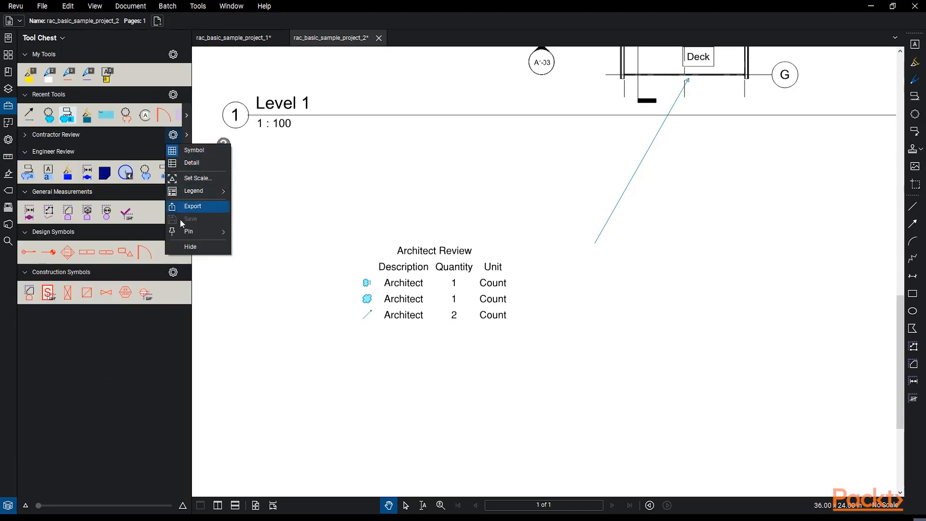
{"action": "left_click", "coordinate": [190, 246]}
{"action": "left_click", "coordinate": [173, 134]}
{"action": "left_click", "coordinate": [190, 246]}
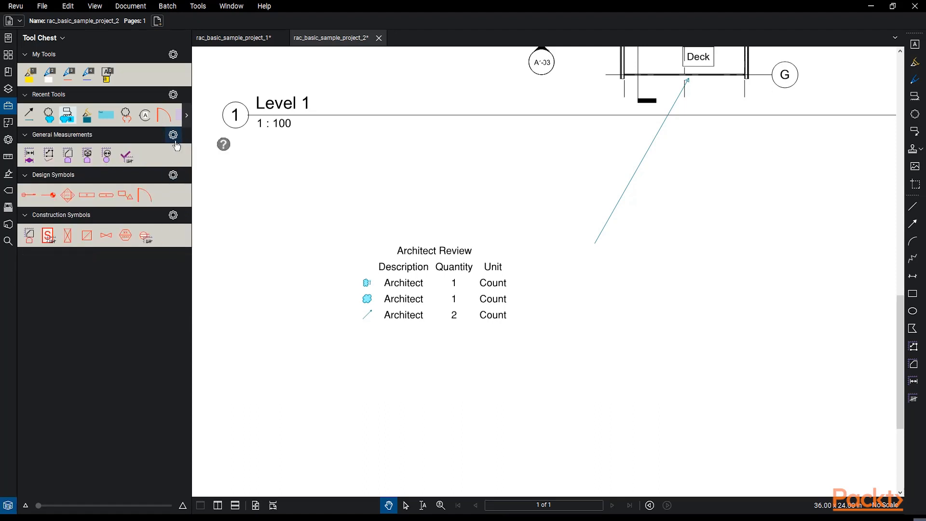
Step: Hide the General Measurements, Construction Symbols and Recent Tools tool sets
{"action": "left_click", "coordinate": [176, 140]}
{"action": "left_click", "coordinate": [196, 245]}
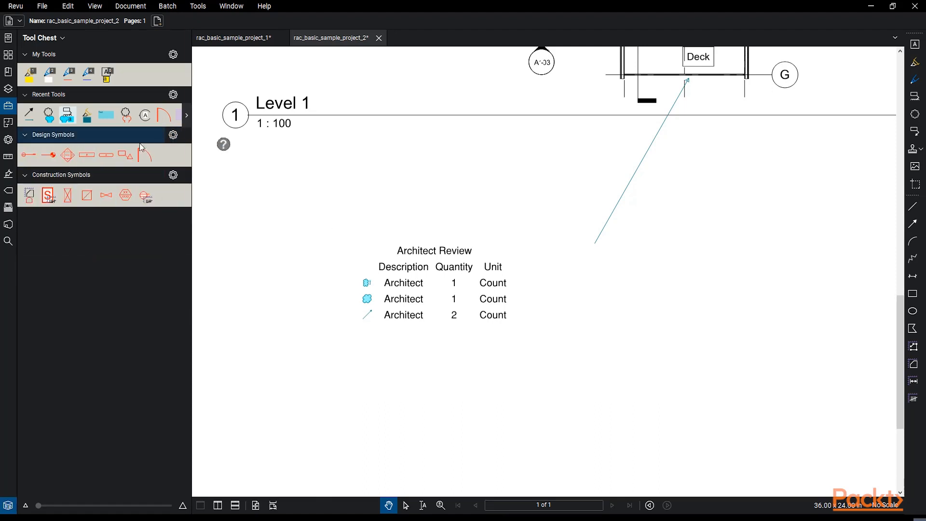
{"action": "left_click", "coordinate": [173, 175]}
{"action": "left_click", "coordinate": [188, 286]}
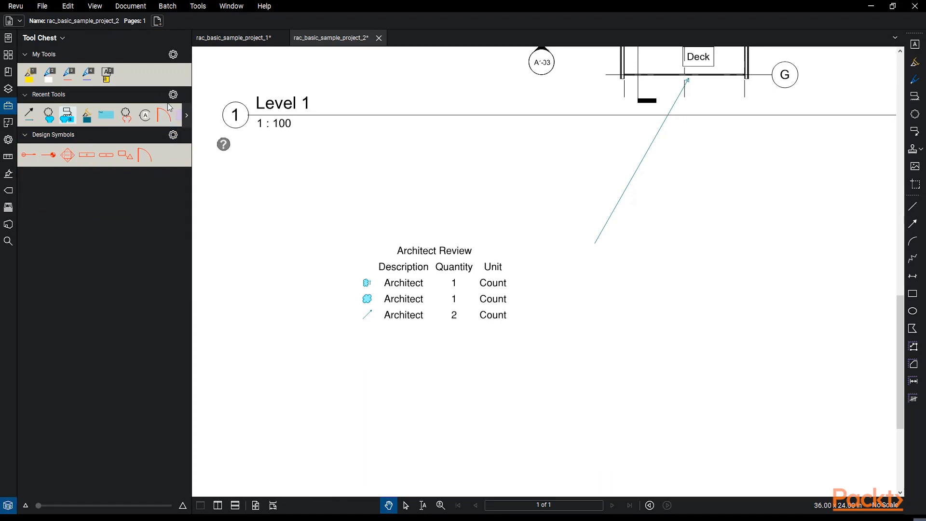
{"action": "left_click", "coordinate": [174, 94]}
{"action": "left_click", "coordinate": [195, 170]}
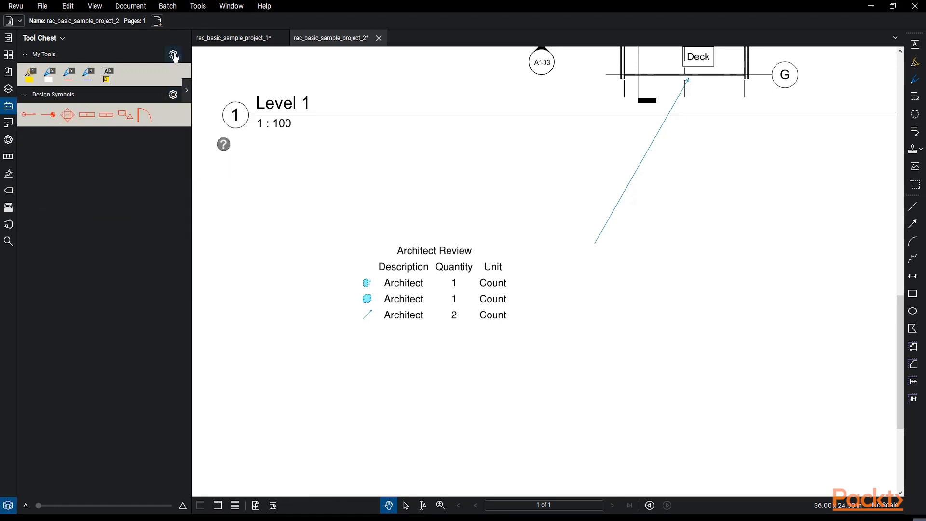
Step: Hide the My Tools tool set, leaving only Design Symbols in the Tool Chest
{"action": "left_click", "coordinate": [173, 54]}
{"action": "left_click", "coordinate": [200, 167]}
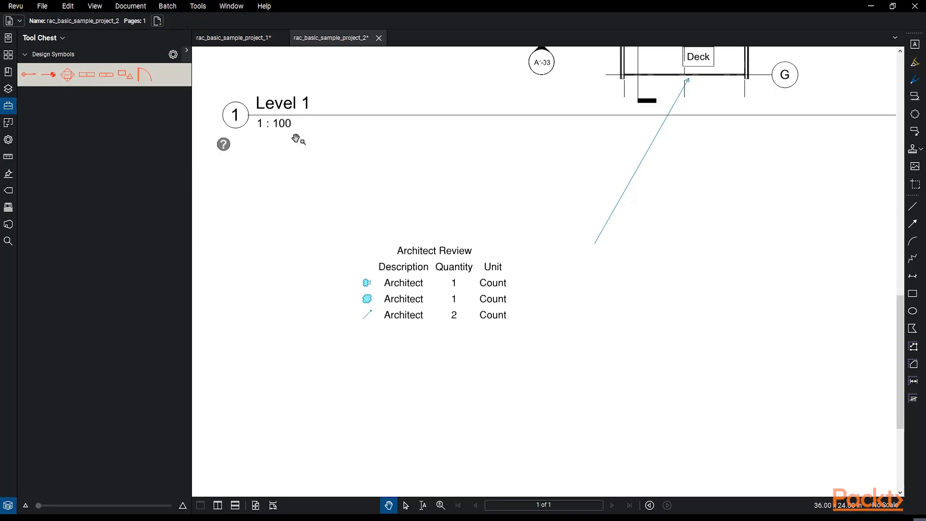
{"action": "scroll", "coordinate": [423, 265], "scroll_direction": "down", "scroll_amount": 5}
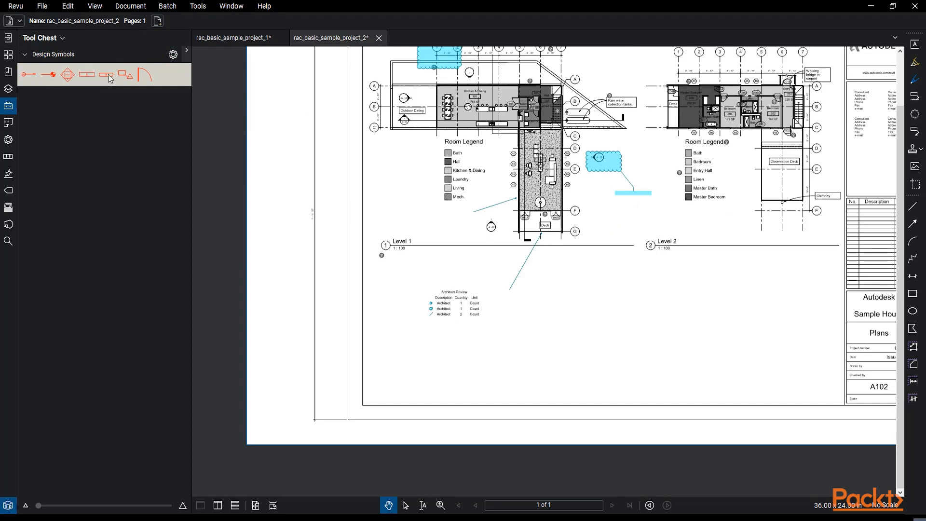
Step: Enlarge the Design Symbols tool icons to the maximum size and shrink them back to the minimum
{"action": "left_click_drag", "start_coordinate": [41, 505], "coordinate": [186, 511]}
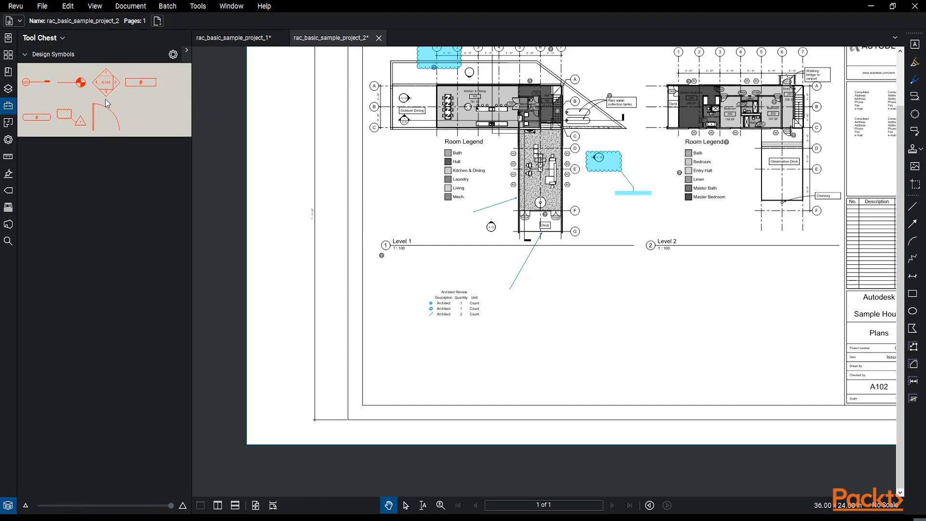
{"action": "left_click_drag", "start_coordinate": [331, 110], "coordinate": [262, 179]}
{"action": "left_click_drag", "start_coordinate": [171, 507], "coordinate": [26, 506]}
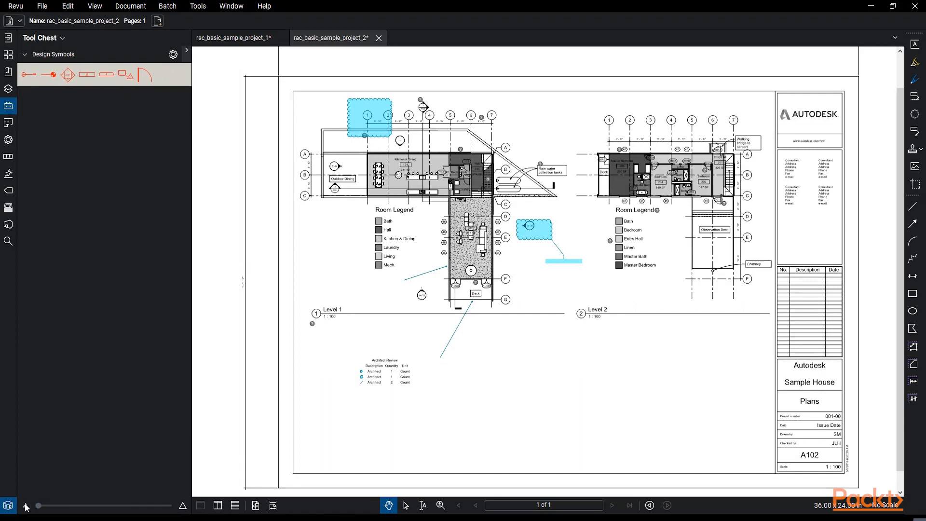
Step: Show the hidden My Tools, Recent Tools, Architect Review, Contractor Review, Engineer Review, General Measurements and Construction Symbols tool sets
{"action": "left_click", "coordinate": [173, 54]}
{"action": "left_click", "coordinate": [136, 46]}
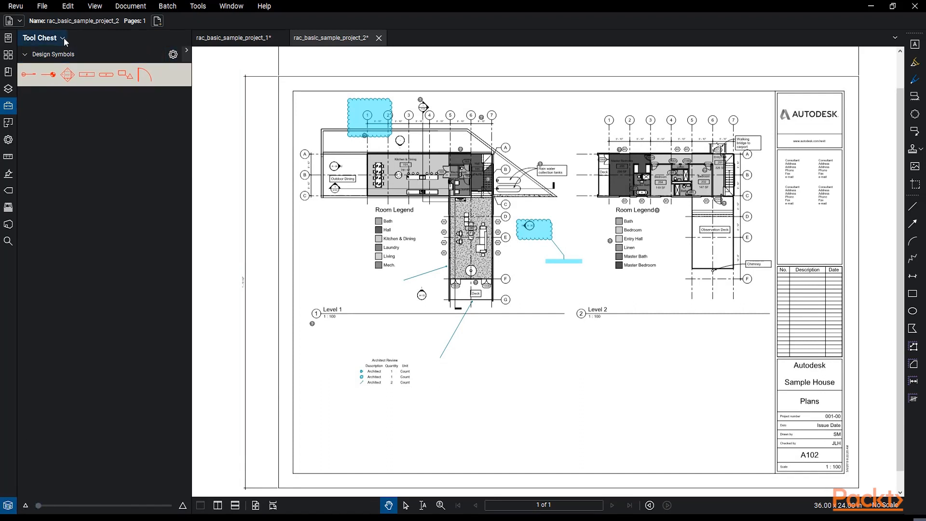
{"action": "left_click", "coordinate": [63, 38]}
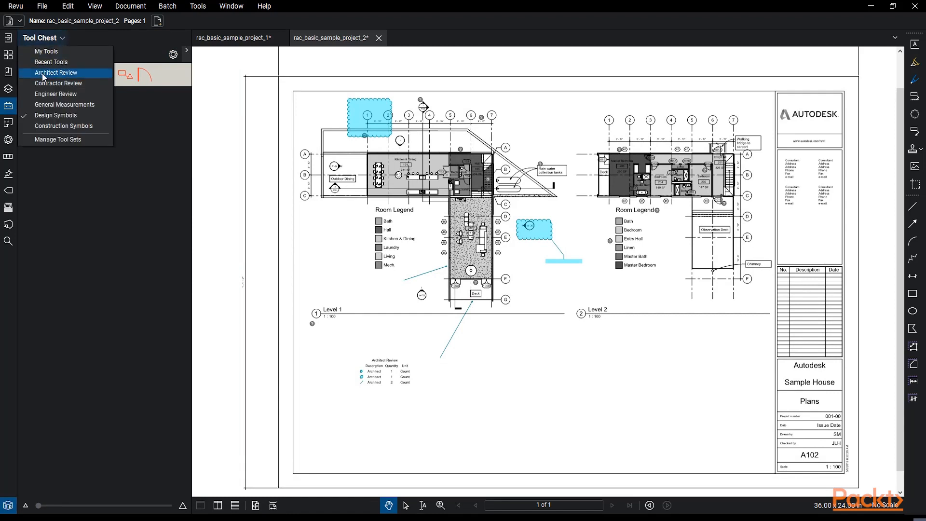
{"action": "left_click", "coordinate": [47, 51]}
{"action": "left_click", "coordinate": [47, 62]}
{"action": "left_click", "coordinate": [48, 73]}
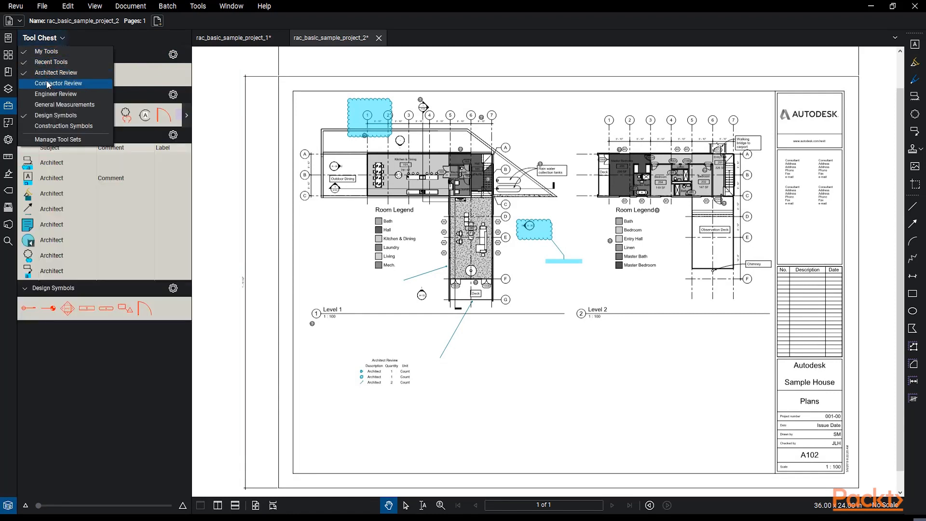
{"action": "left_click", "coordinate": [48, 83]}
{"action": "left_click", "coordinate": [48, 94]}
{"action": "left_click", "coordinate": [48, 104]}
{"action": "left_click", "coordinate": [48, 125]}
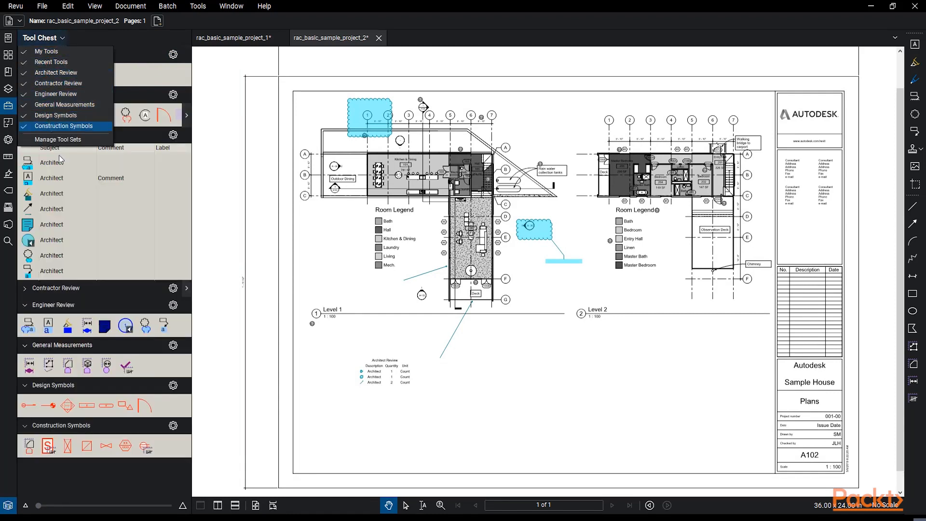
{"action": "left_click", "coordinate": [151, 63]}
Step: Look over the options available for the My Tools tool set
{"action": "left_click", "coordinate": [173, 55]}
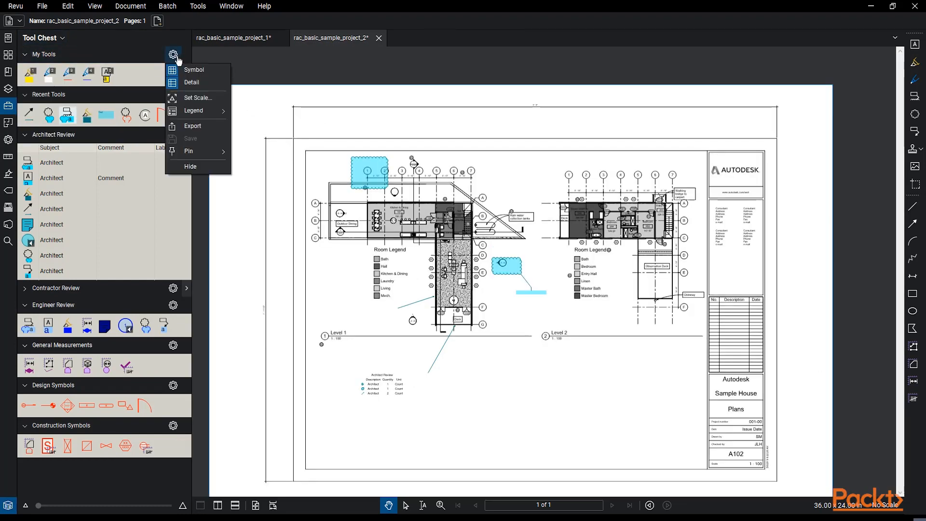
{"action": "left_click", "coordinate": [300, 137]}
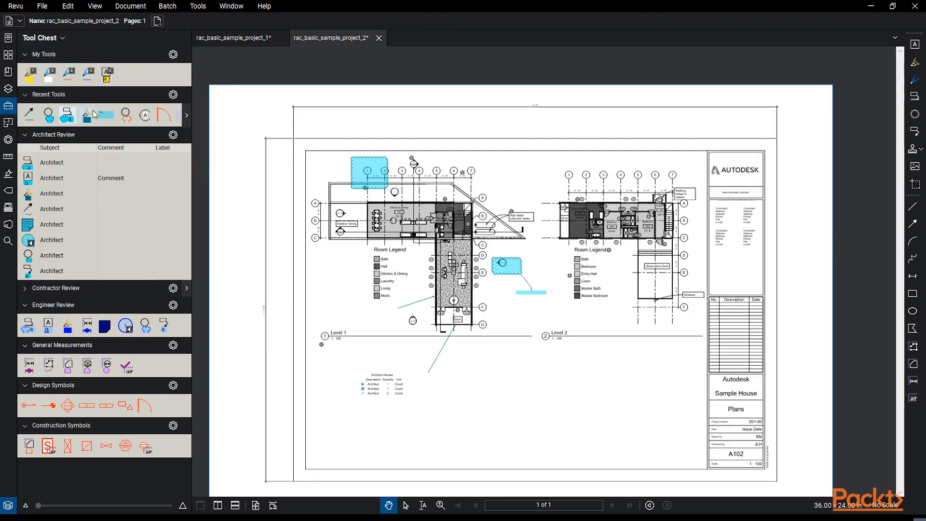
Step: Draw a short arrow with the arrow from Recent Tools in the blank space above the rain water collection tanks note
{"action": "left_click", "coordinate": [68, 115]}
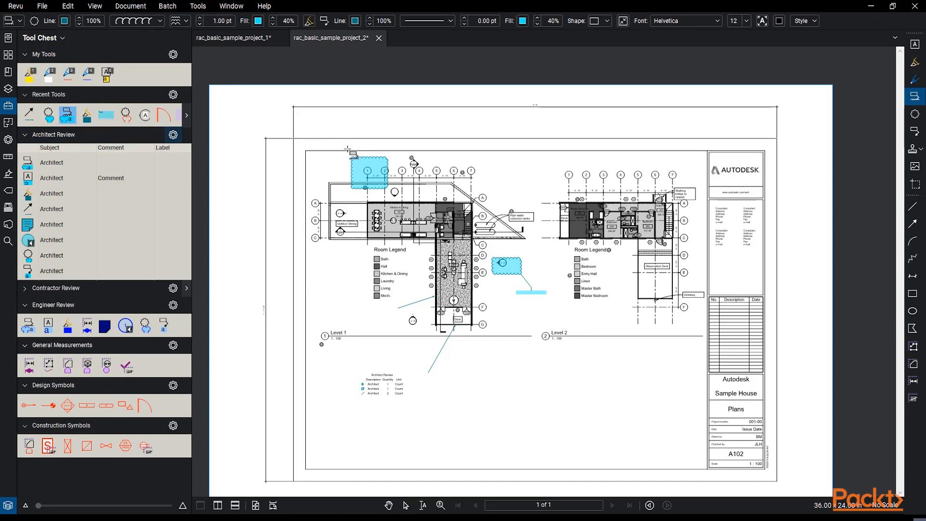
{"action": "left_click", "coordinate": [29, 115]}
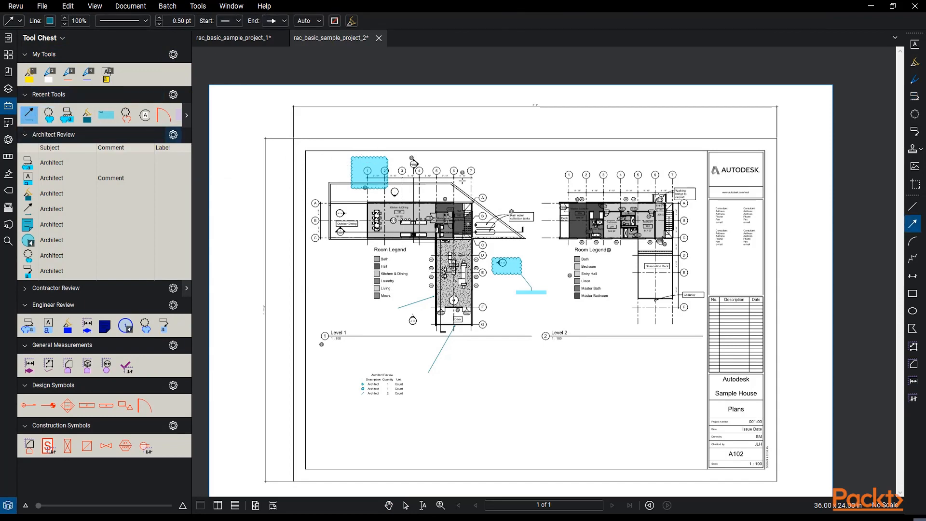
{"action": "left_click_drag", "start_coordinate": [508, 165], "coordinate": [495, 181]}
{"action": "left_click_drag", "start_coordinate": [524, 147], "coordinate": [476, 145]}
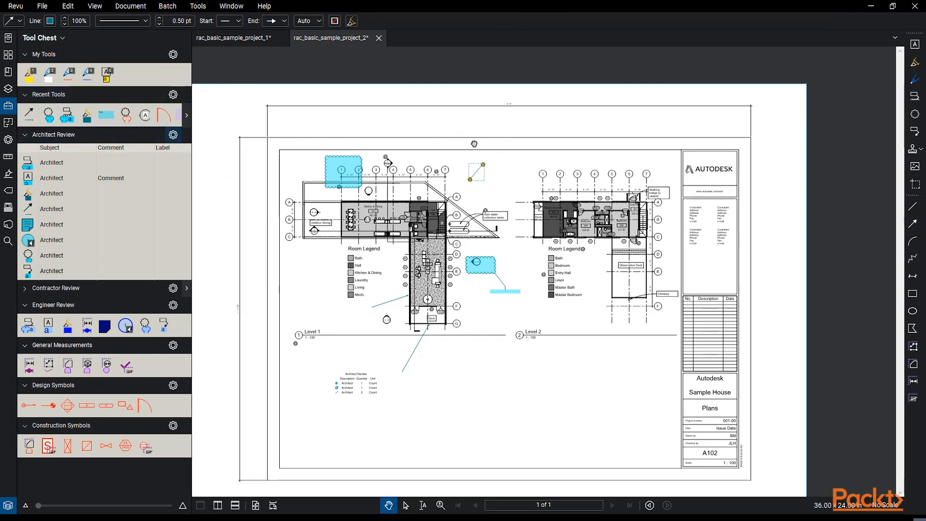
{"action": "scroll", "coordinate": [477, 161], "scroll_direction": "up", "scroll_amount": 3}
{"action": "left_click", "coordinate": [433, 304]}
{"action": "left_click_drag", "start_coordinate": [432, 304], "coordinate": [465, 203]}
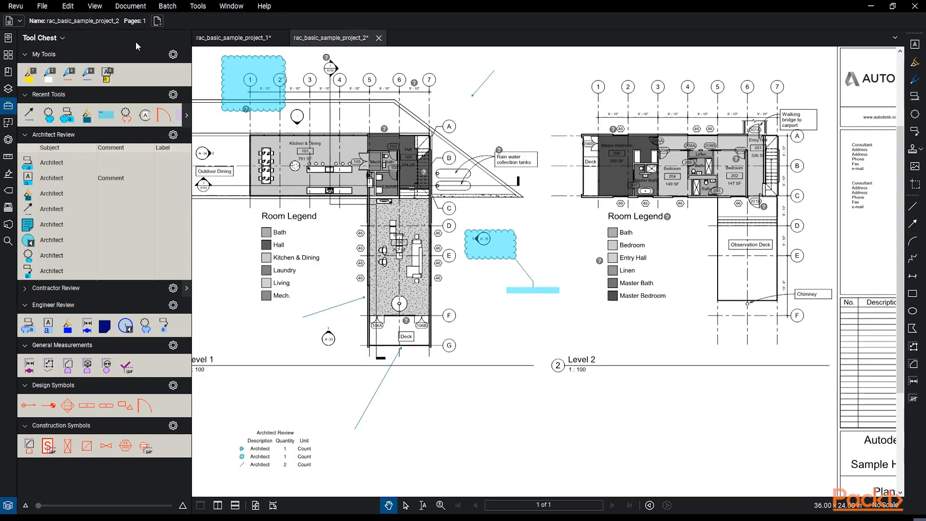